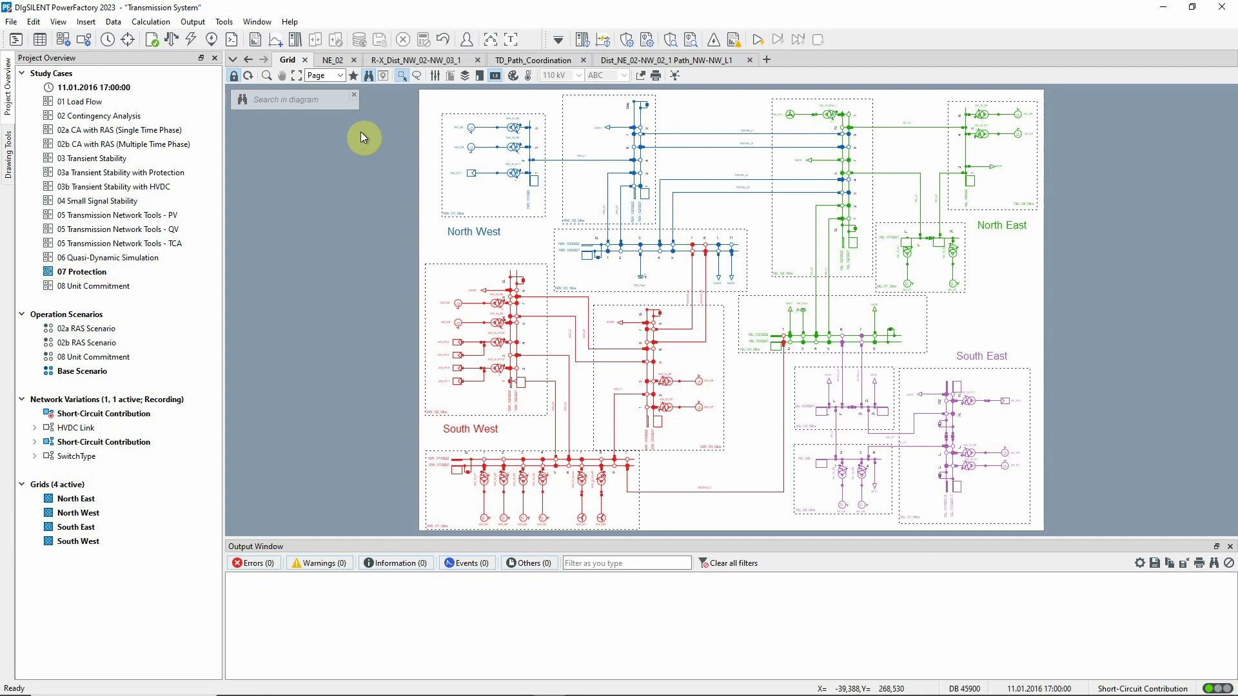
# Step: Colour the Grid diagram by Secondary Equipment: Relays, Fuses, Current and Voltage Transformers
pyautogui.click(513, 76)
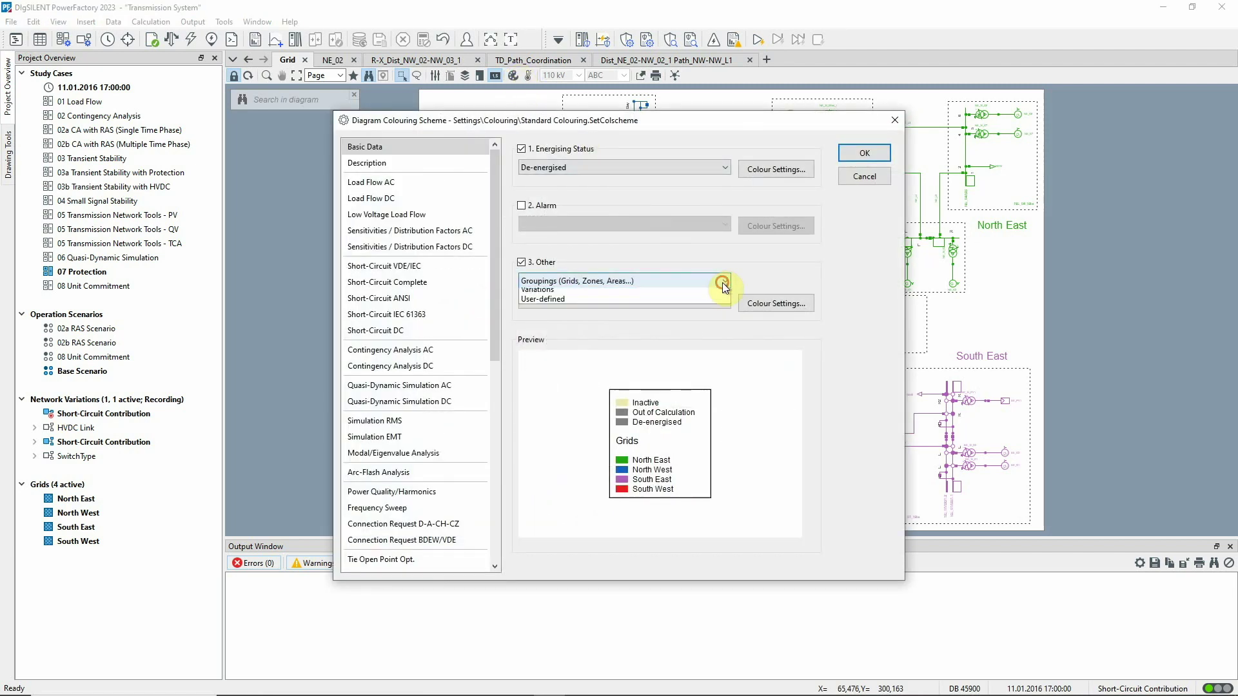
pyautogui.click(722, 282)
pyautogui.click(594, 312)
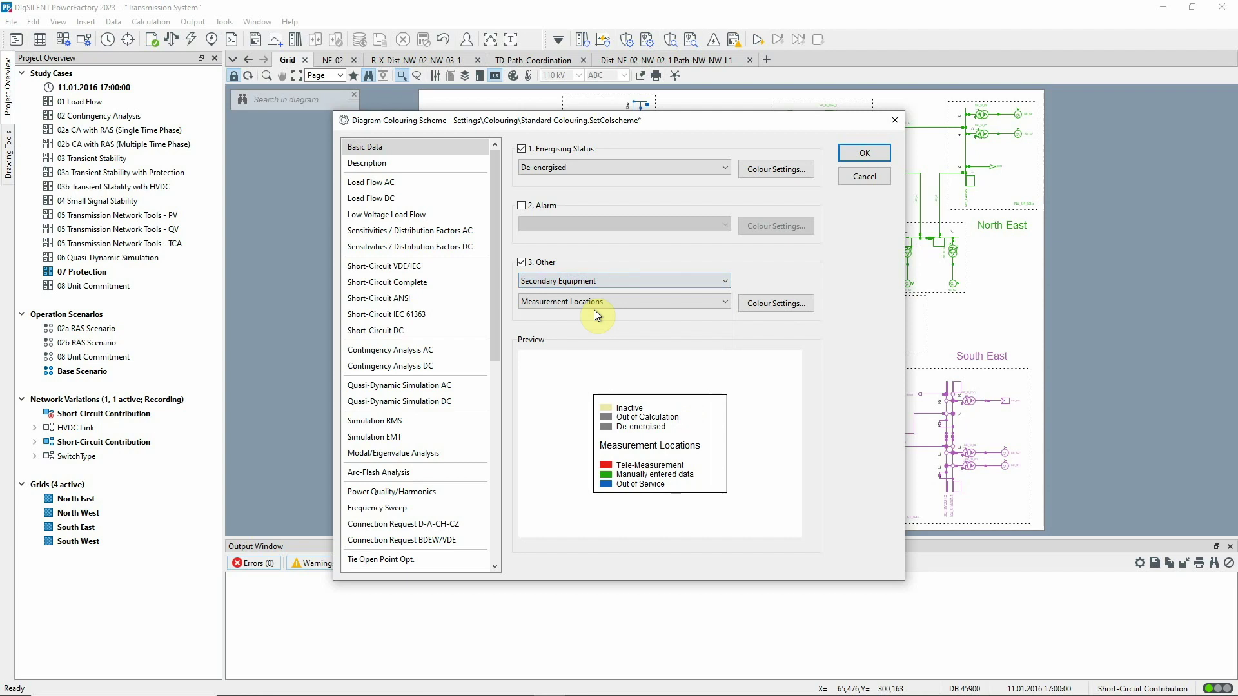
pyautogui.click(728, 300)
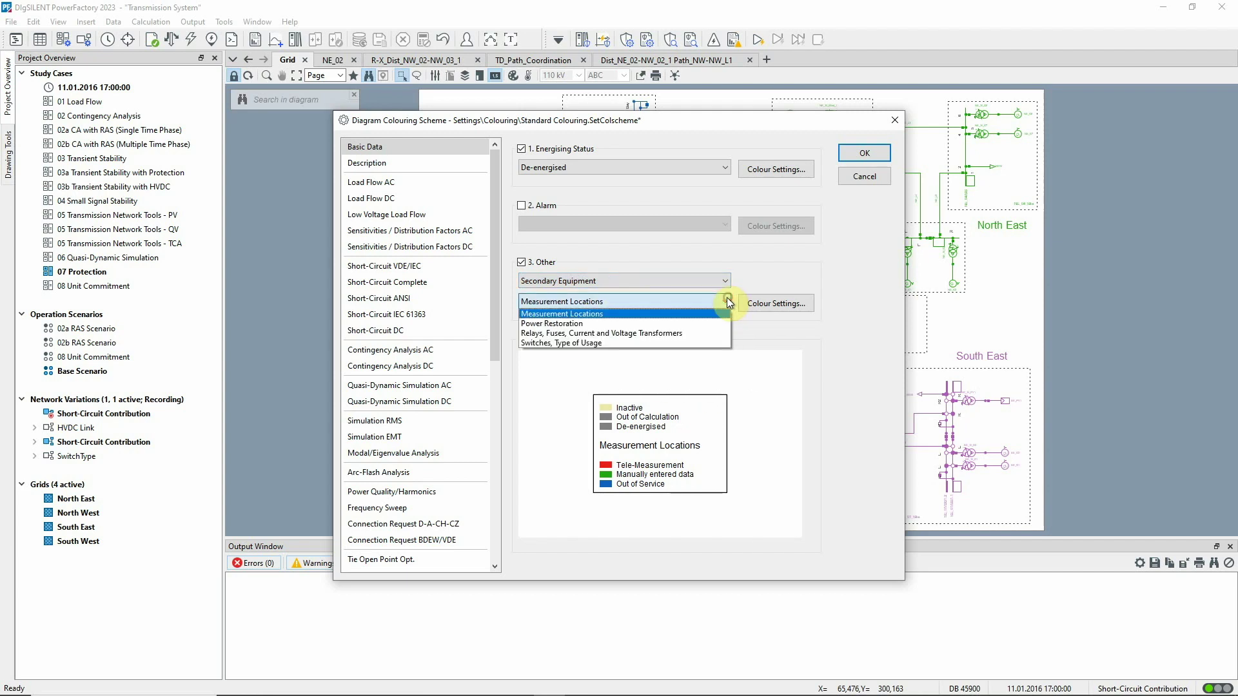
pyautogui.click(702, 333)
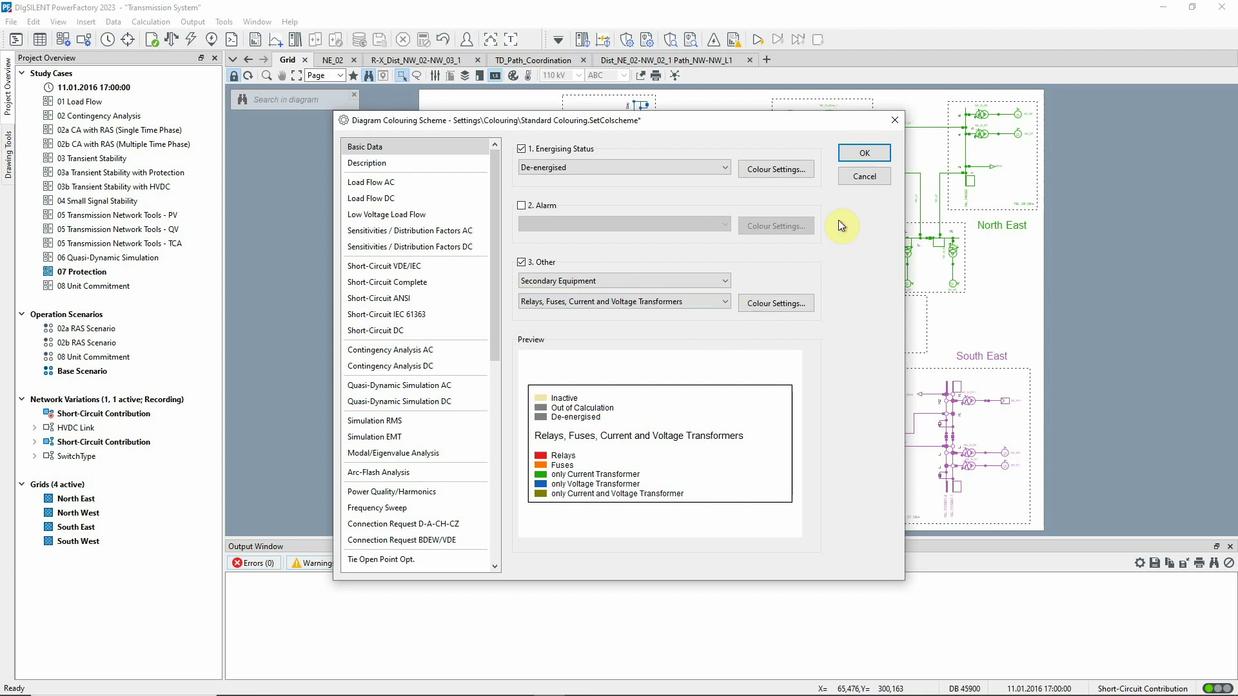
pyautogui.click(860, 154)
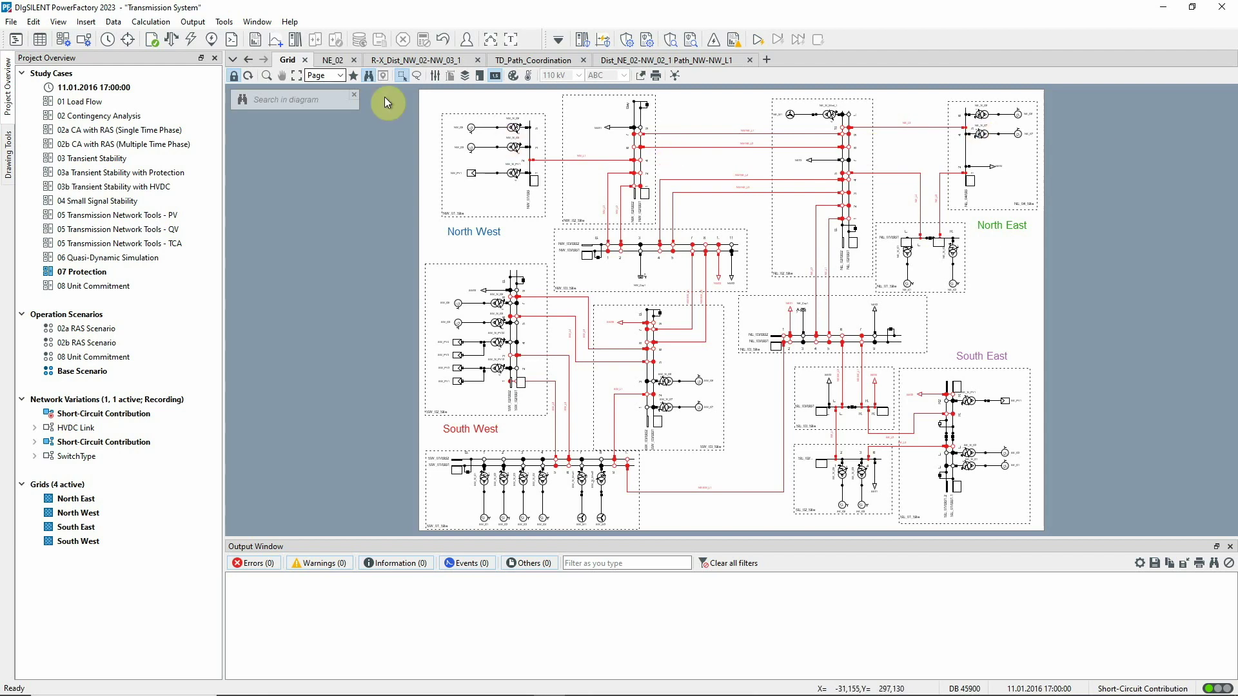
pyautogui.click(331, 60)
pyautogui.click(267, 75)
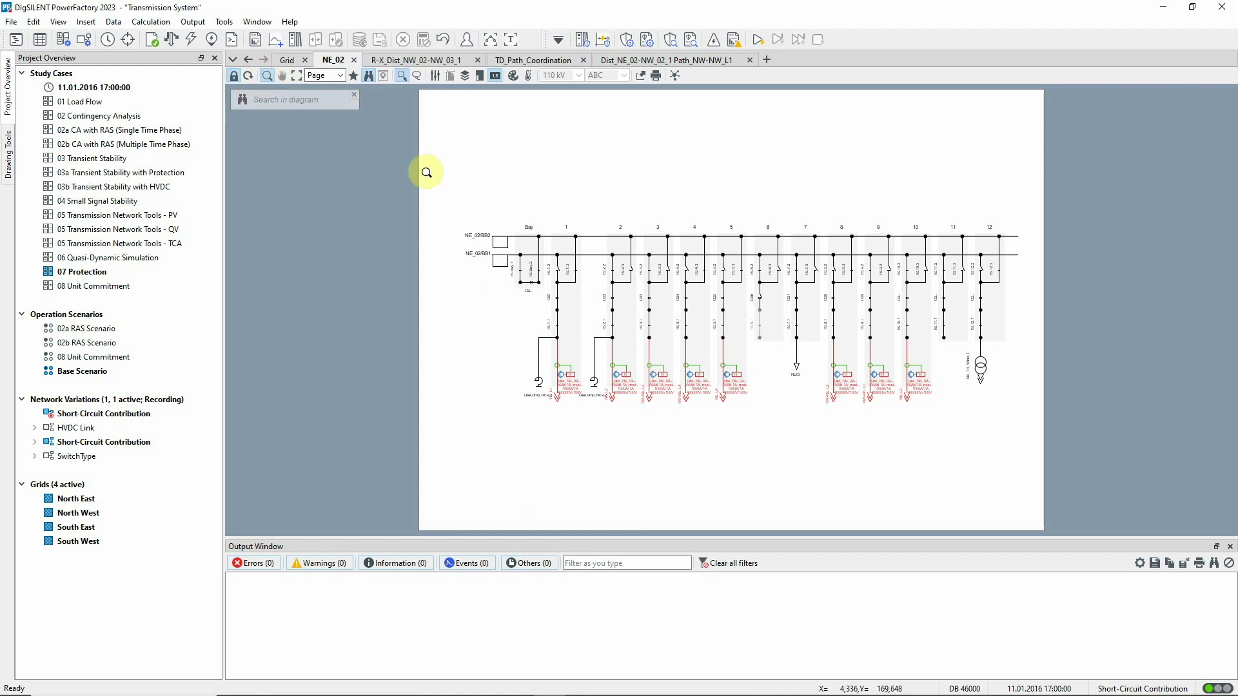
pyautogui.moveTo(443, 217); pyautogui.dragTo(808, 427)
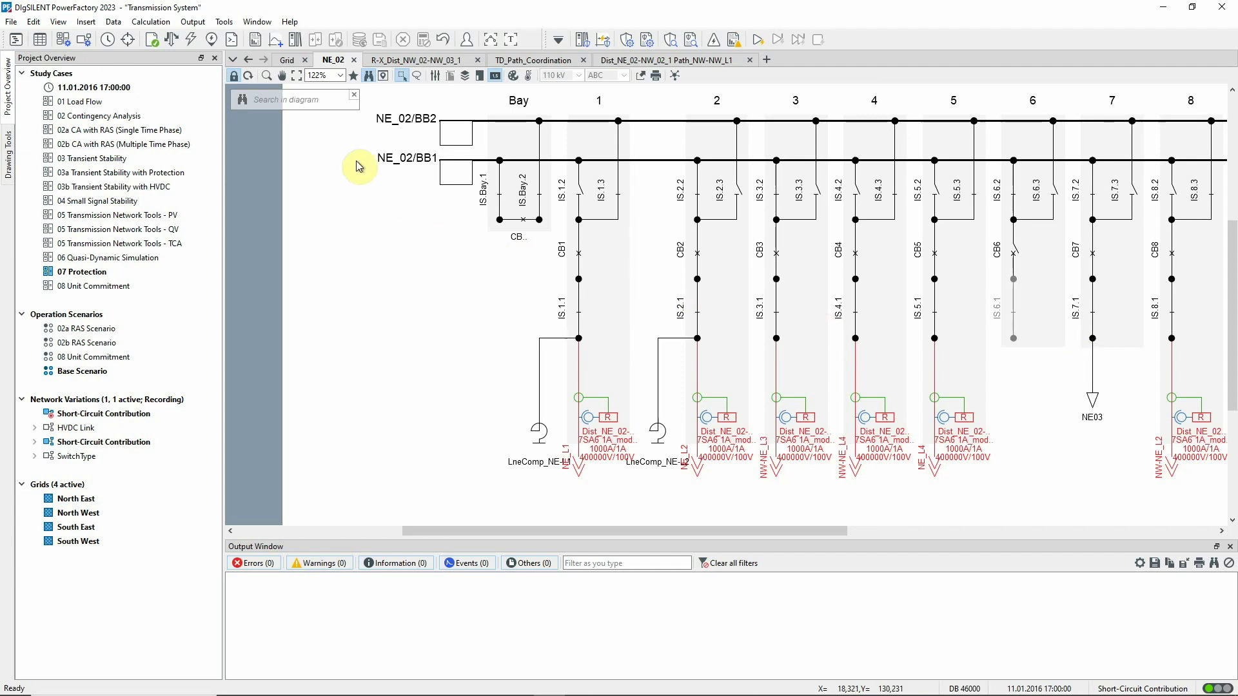
pyautogui.click(287, 60)
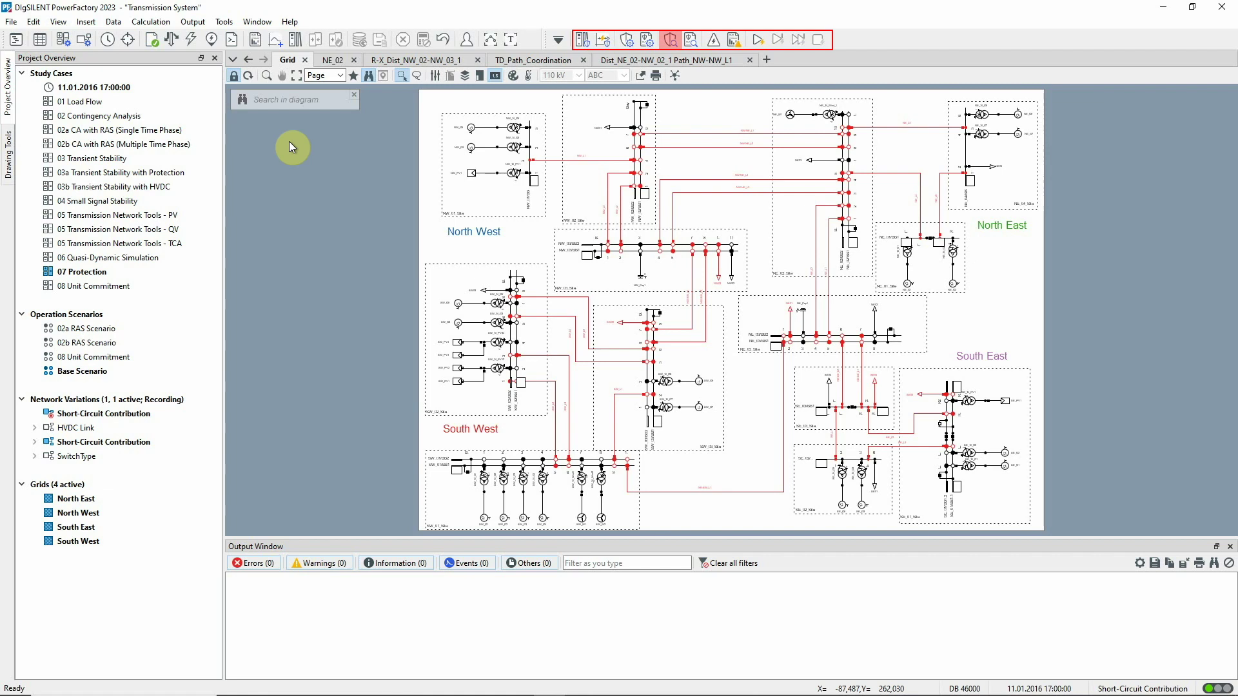
# Step: Open Protection Audit and review its short-circuit settings and fault case definitions without changes
pyautogui.click(671, 39)
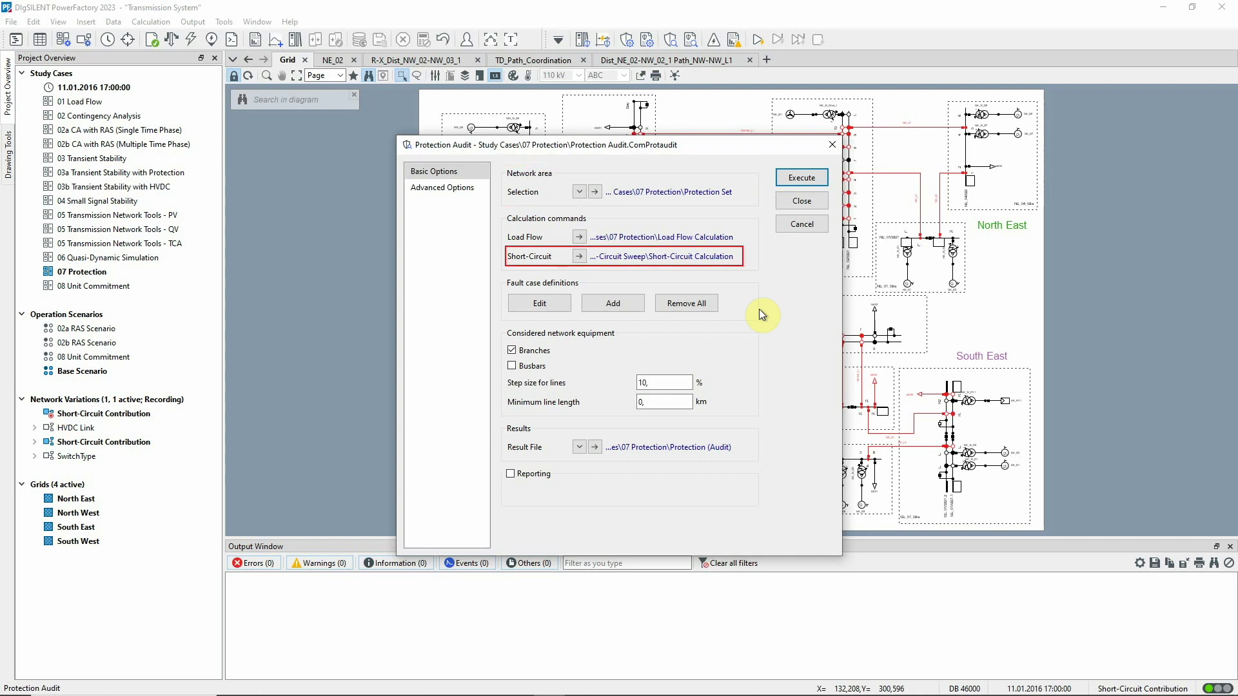
pyautogui.click(608, 308)
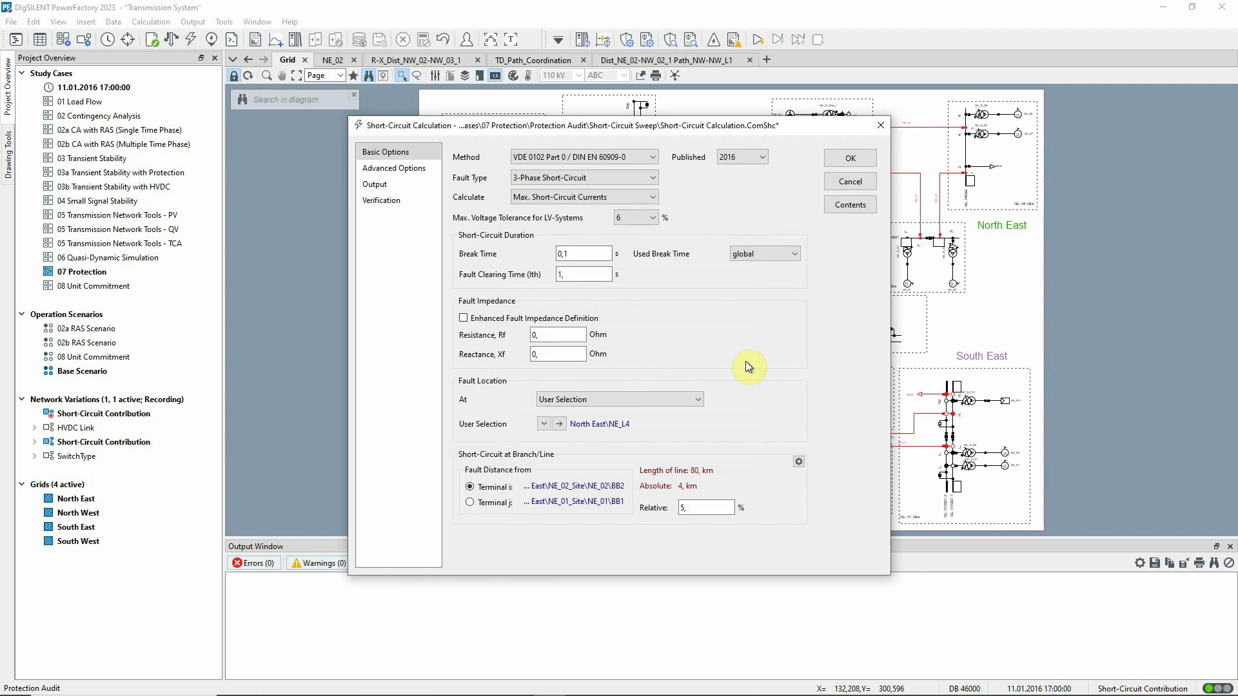
pyautogui.click(851, 191)
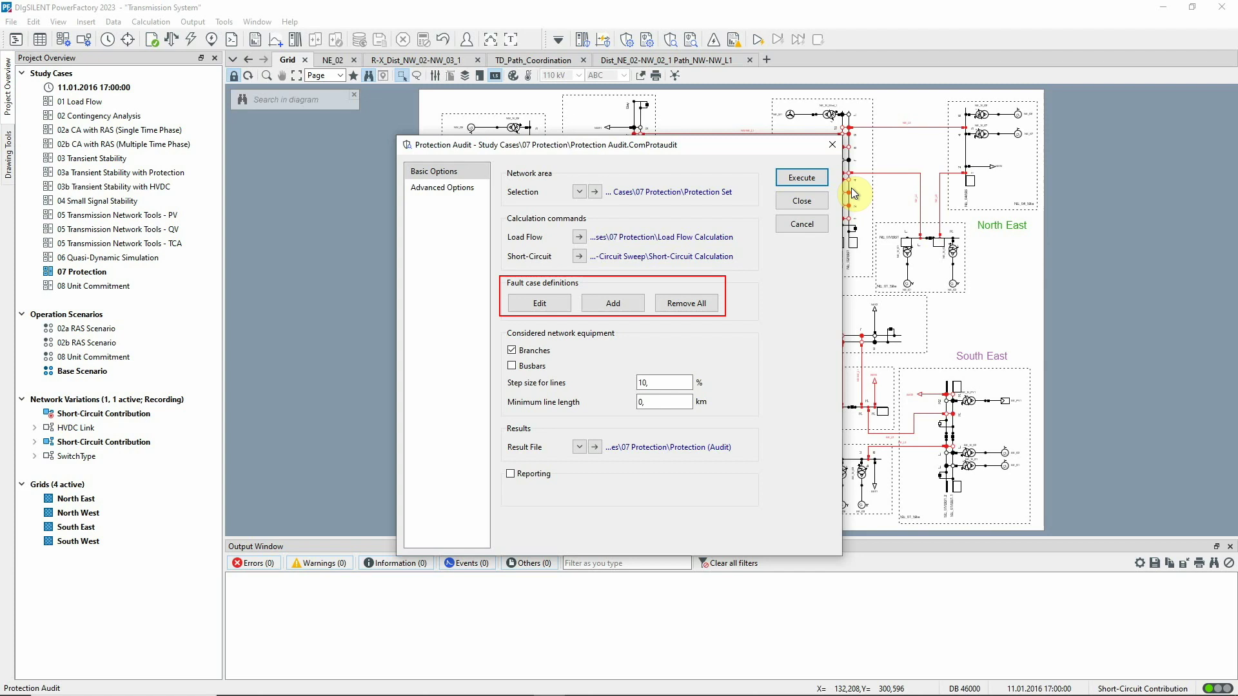
pyautogui.click(570, 305)
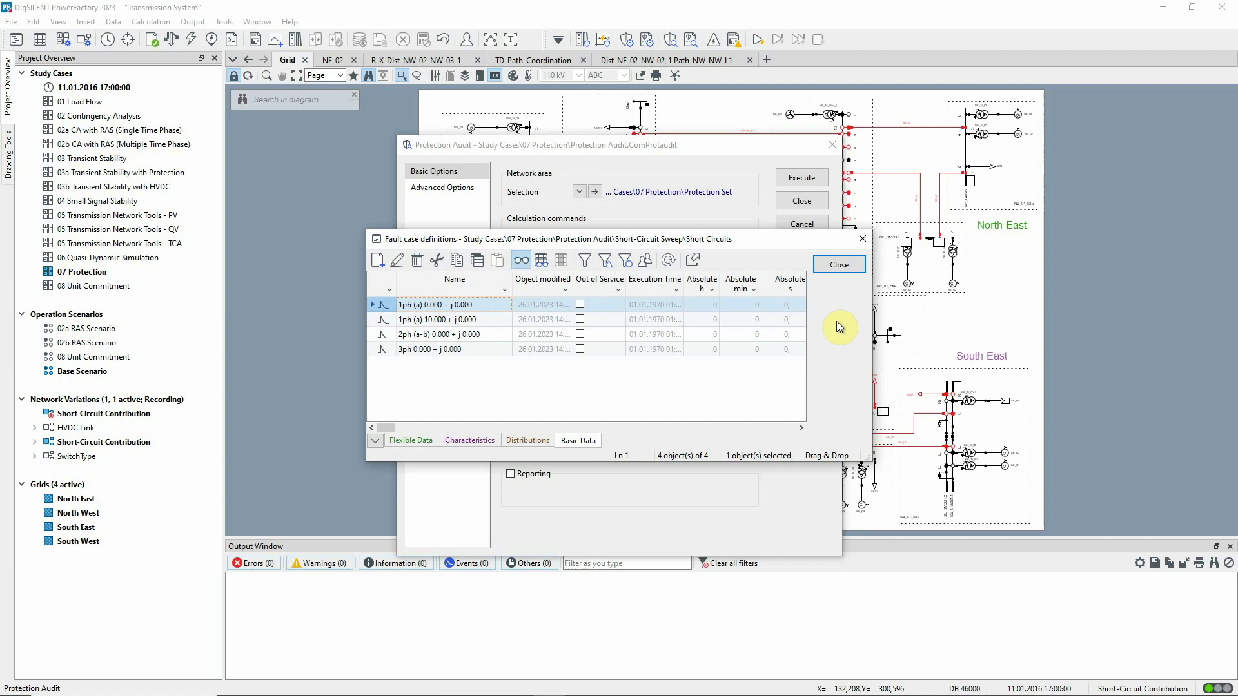
pyautogui.click(839, 273)
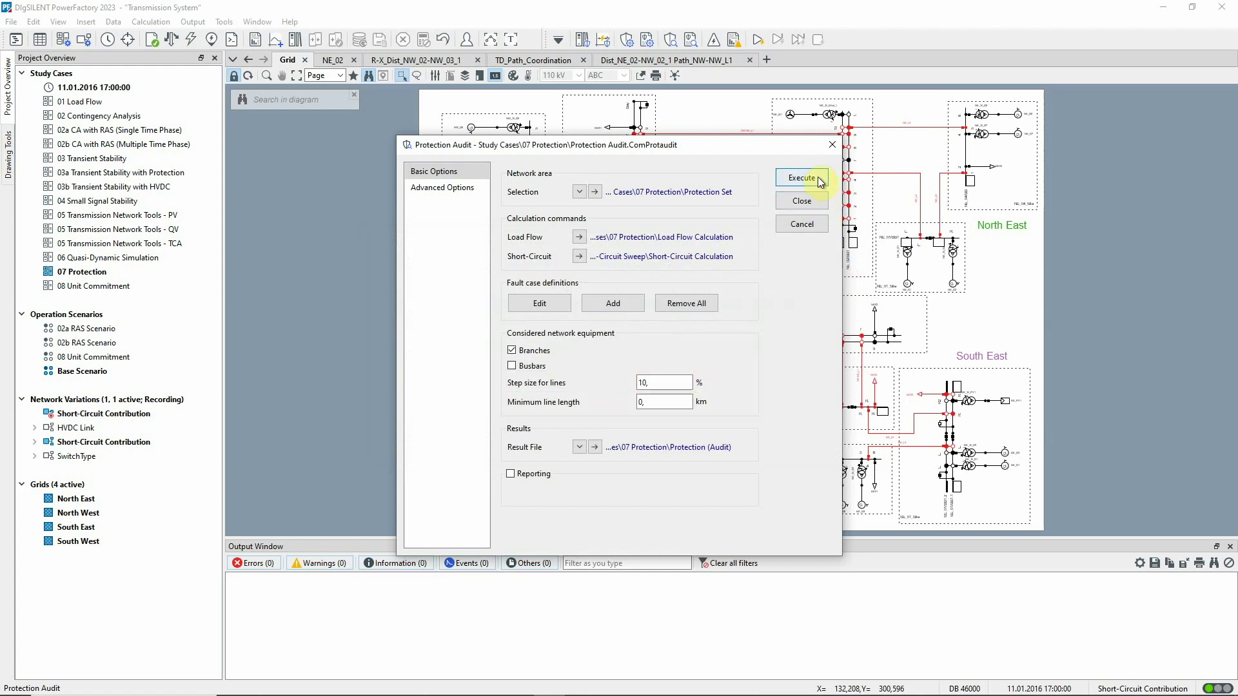
# Step: Execute the protection audit and open its results report settings on the Tripping times page
pyautogui.click(802, 178)
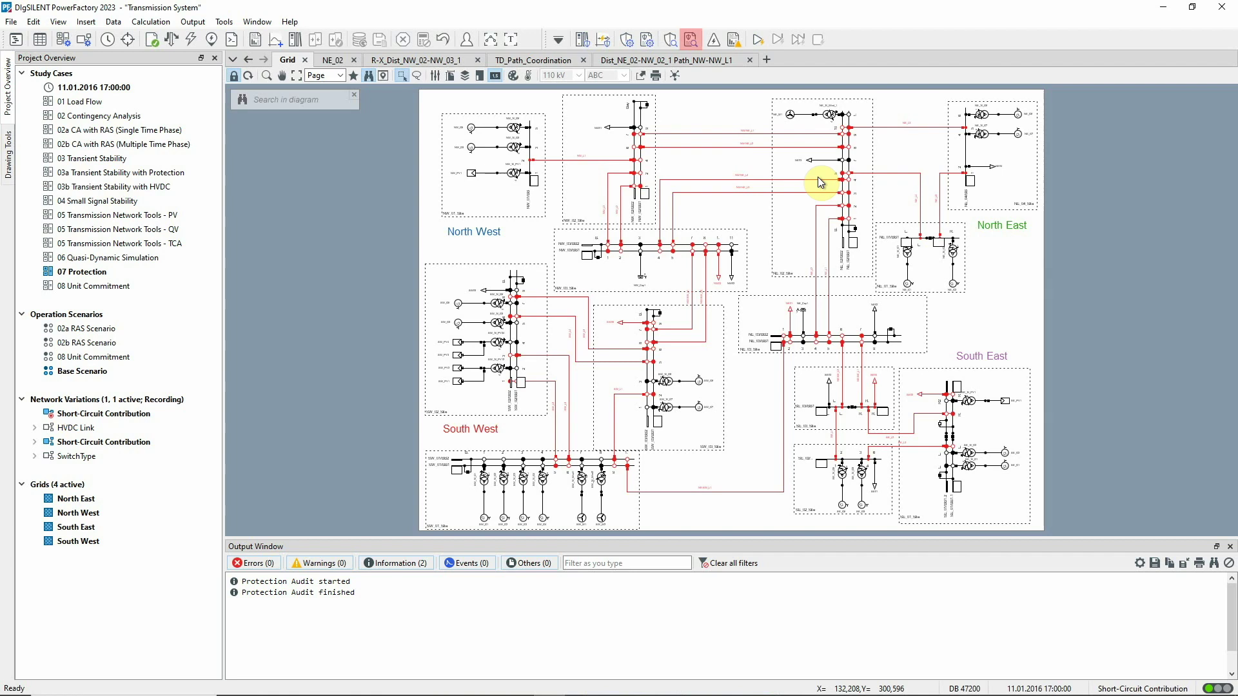
pyautogui.click(690, 40)
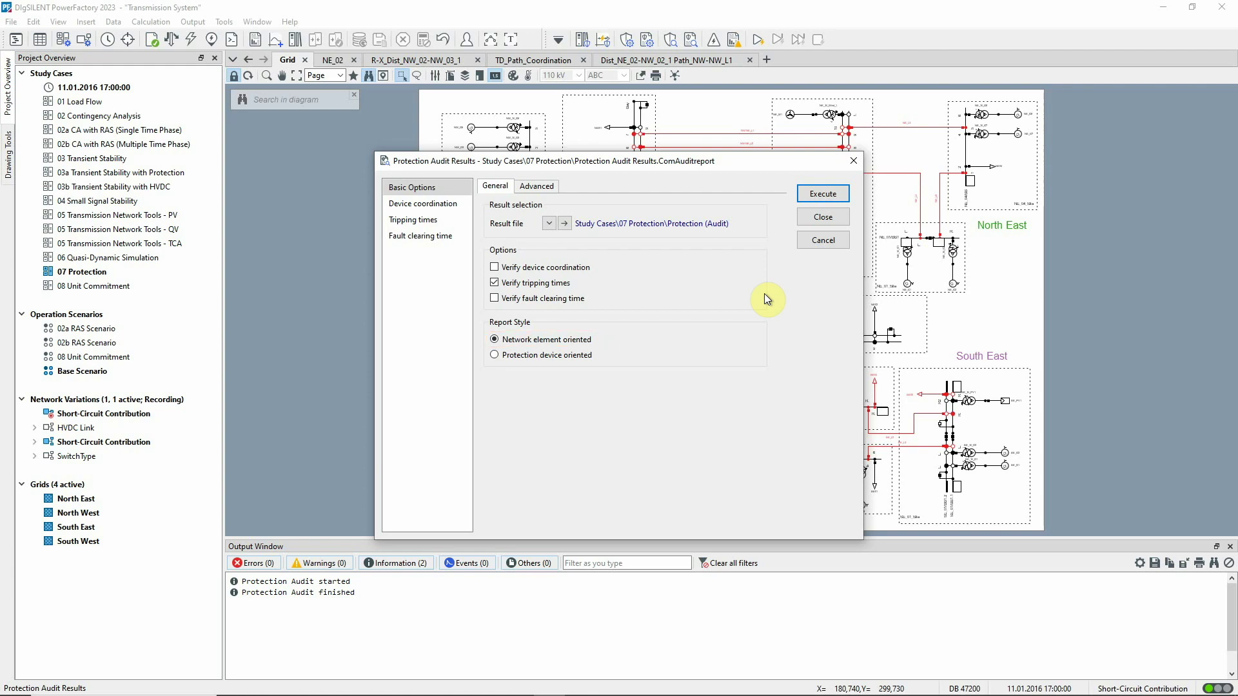
pyautogui.click(453, 224)
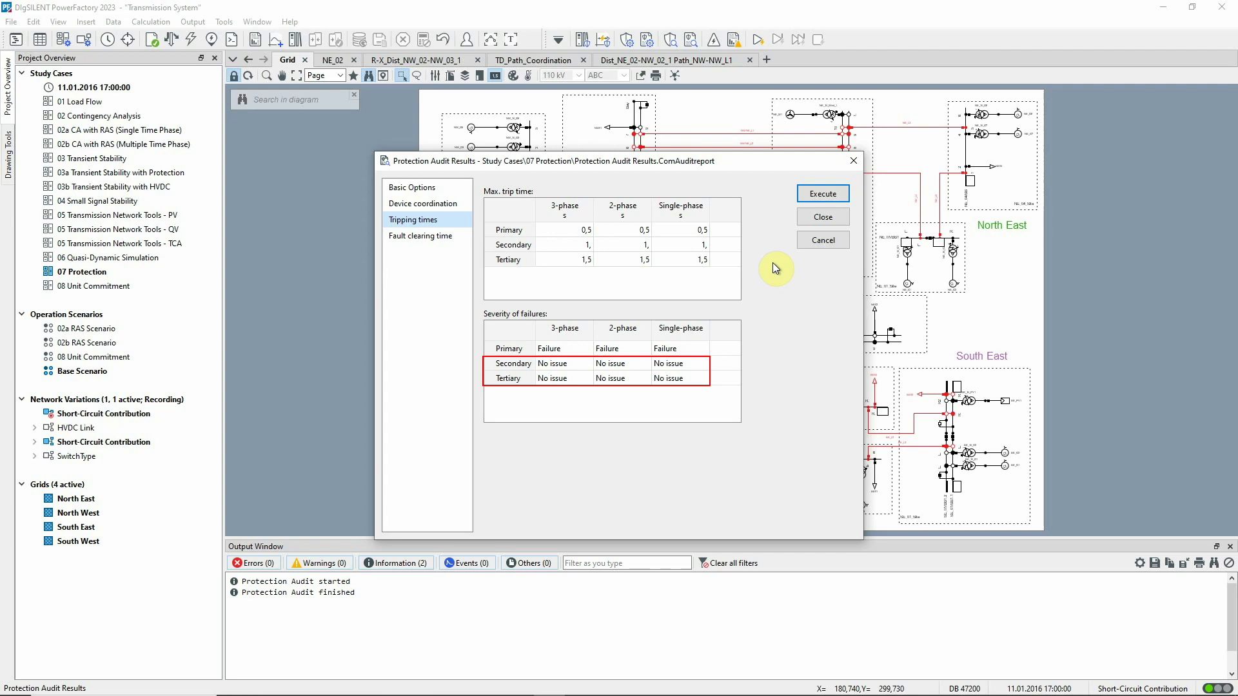
# Step: Generate the tripping-times report, expand Single Phase to Ground into fault cases, and select NW_L2
pyautogui.click(816, 201)
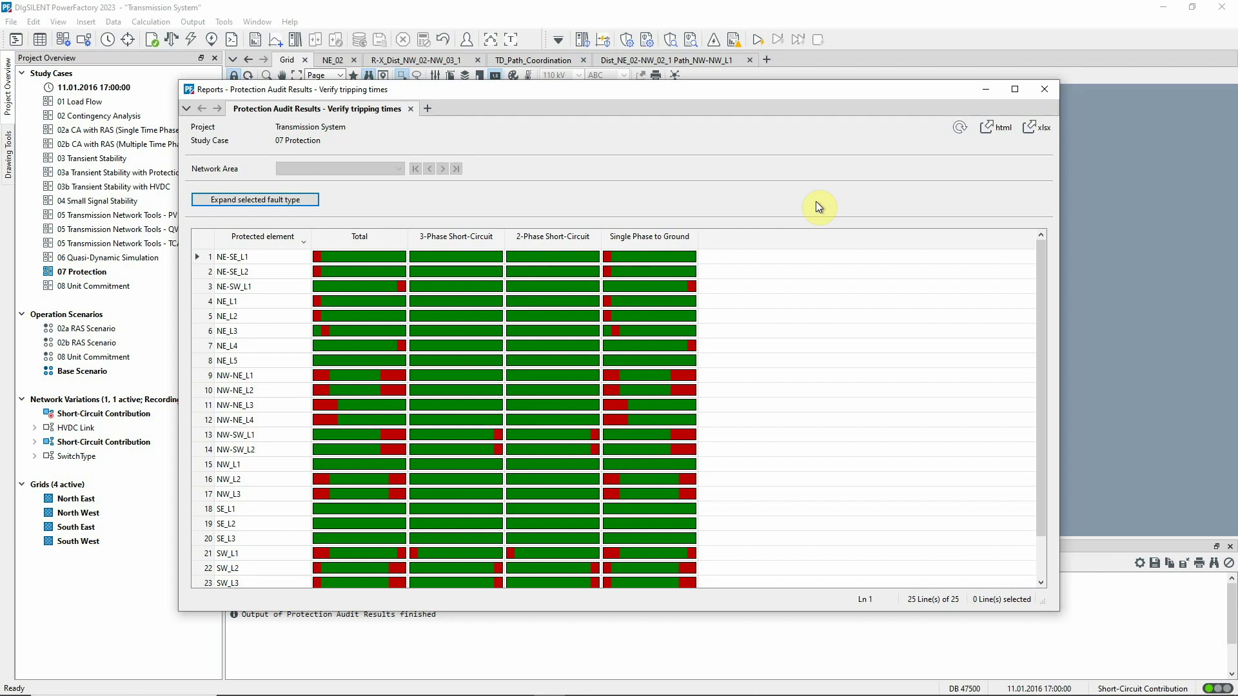
pyautogui.click(662, 244)
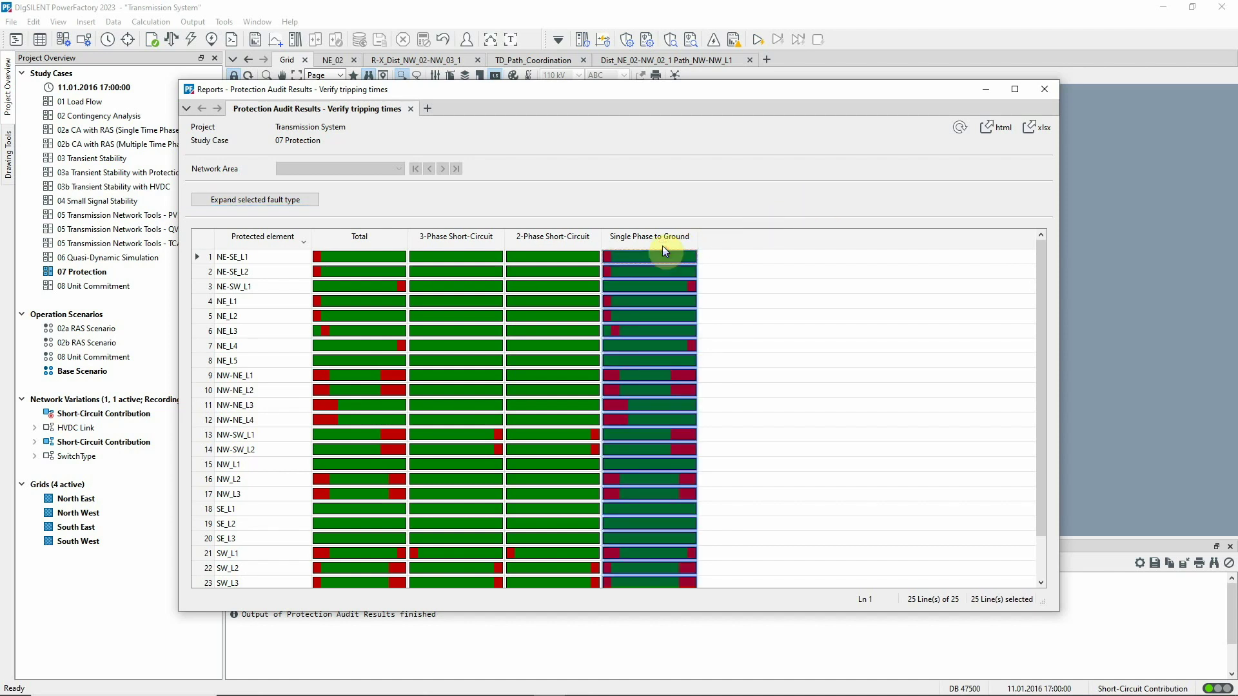
pyautogui.click(288, 200)
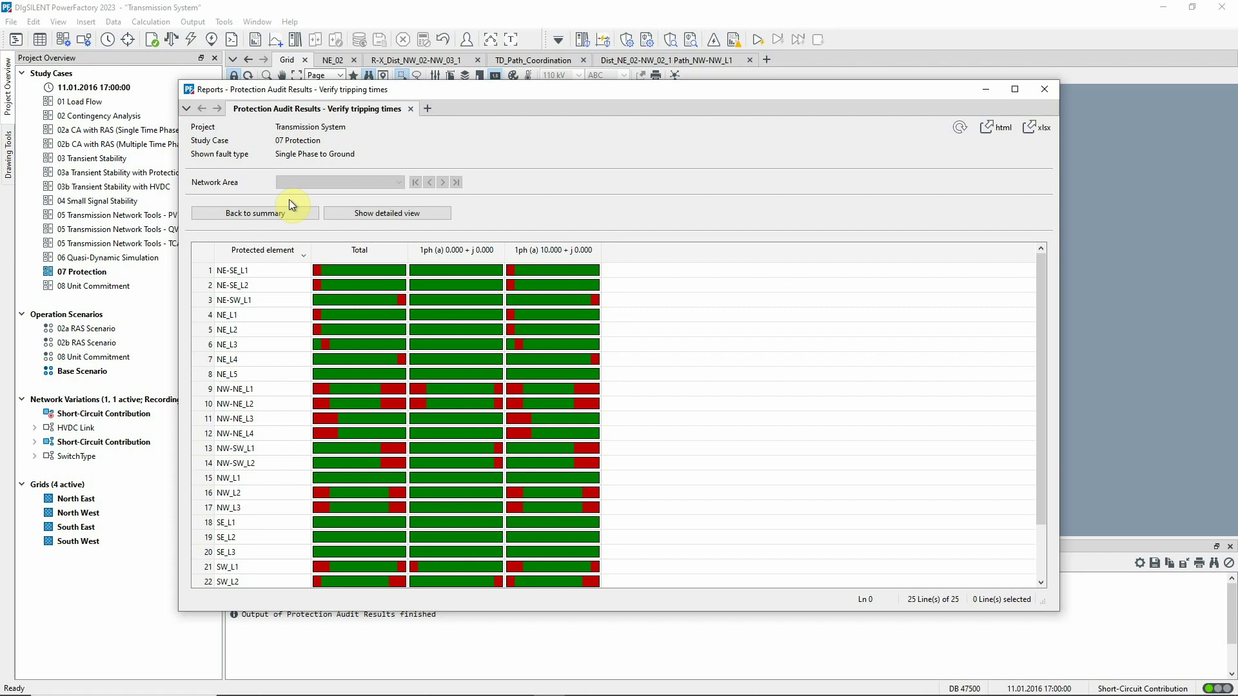
pyautogui.click(208, 494)
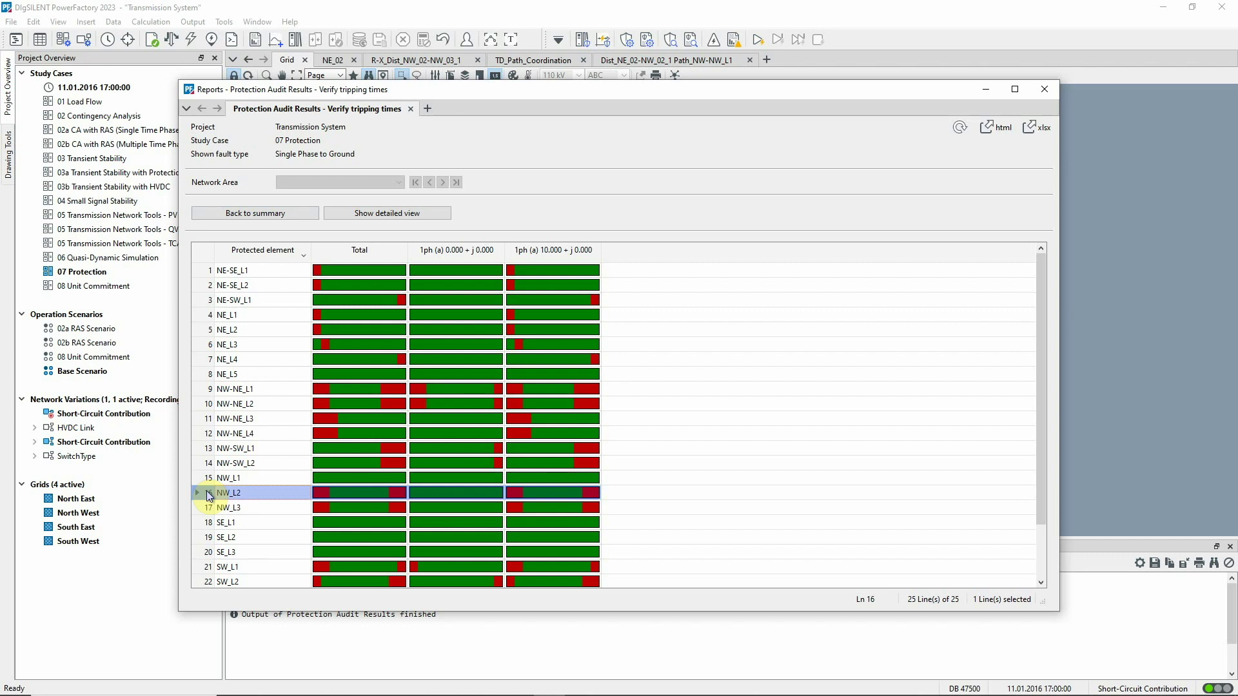
# Step: Show NW_L2's detailed 10.000 fault tripping times filtered to Primary relays, then select one relay
pyautogui.click(536, 493)
pyautogui.click(425, 217)
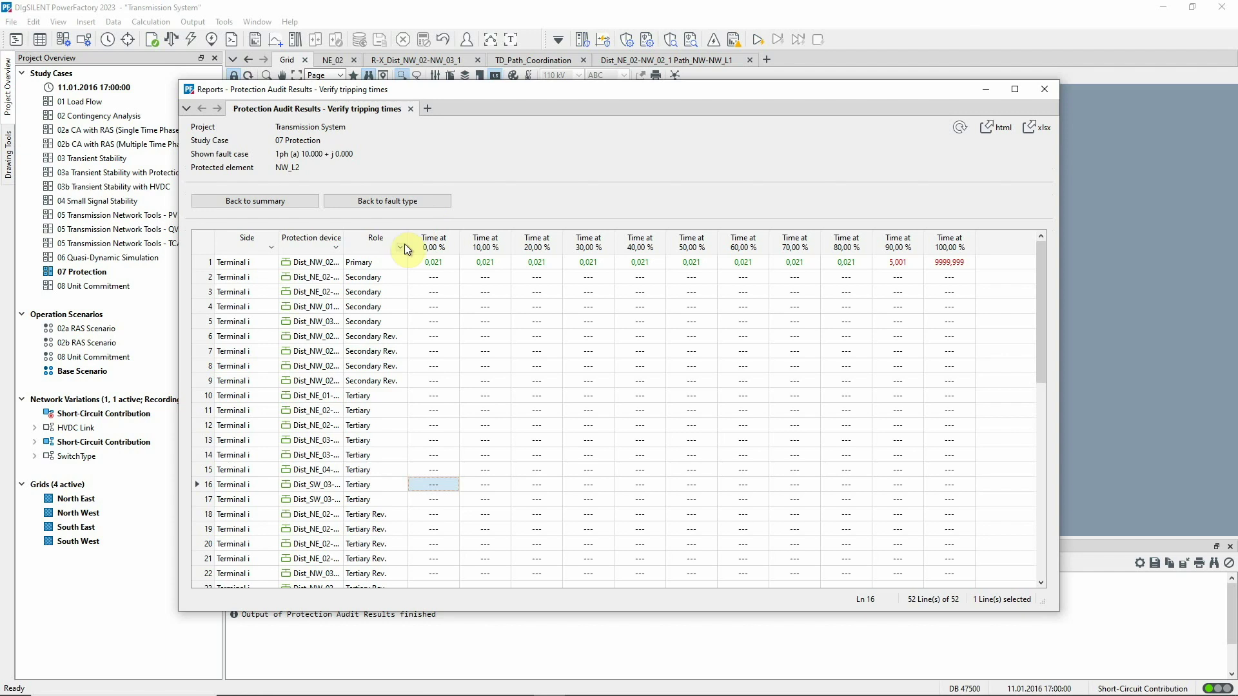
pyautogui.click(402, 246)
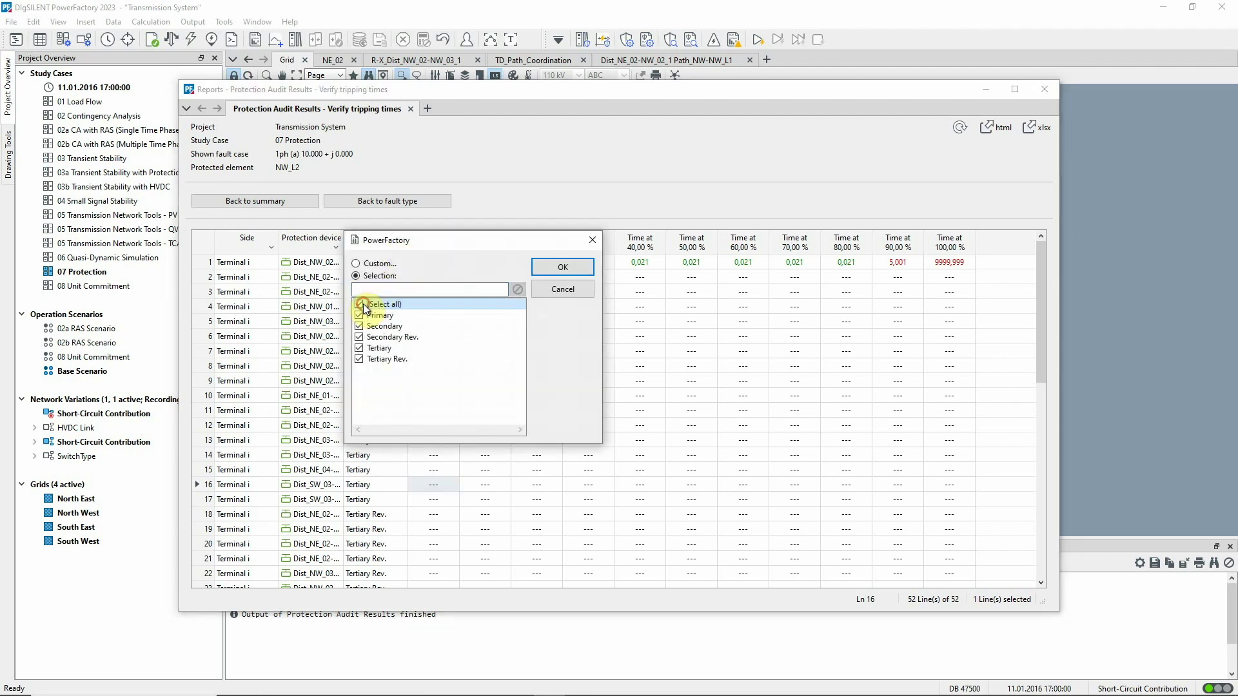
pyautogui.click(363, 305)
pyautogui.click(360, 316)
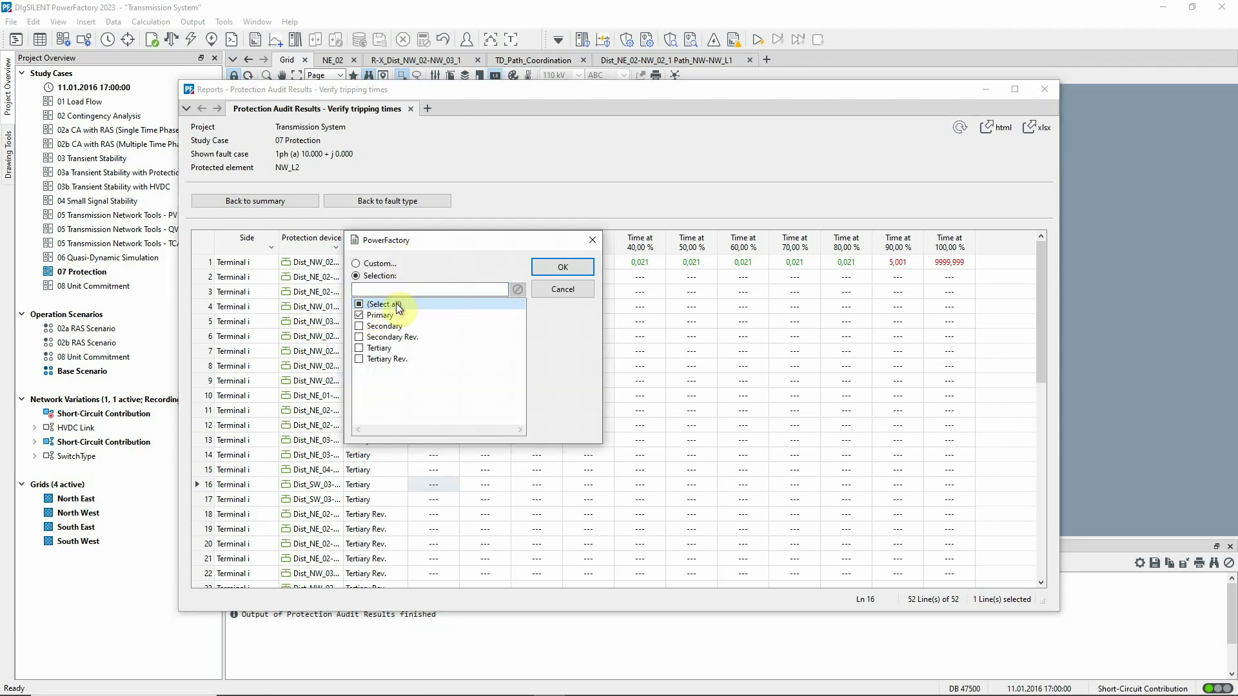
pyautogui.click(538, 267)
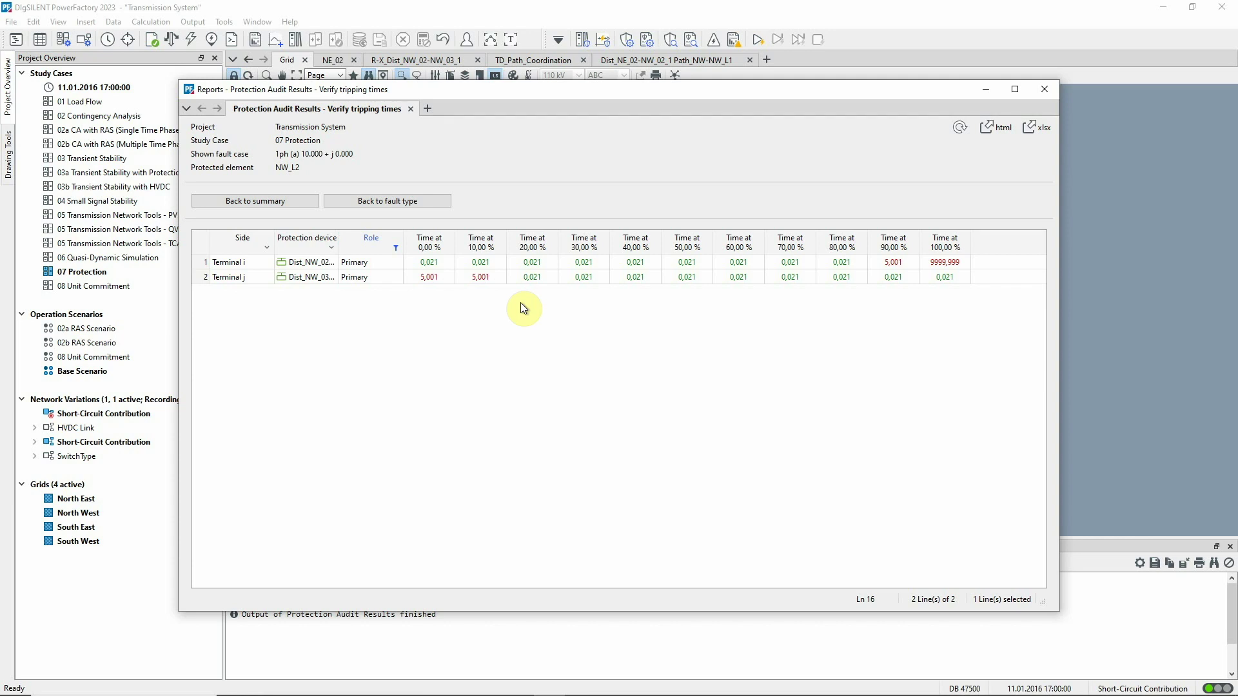
pyautogui.click(300, 260)
# Step: Mark the selected primary relay in the Grid diagram
pyautogui.rightClick(300, 261)
pyautogui.click(326, 297)
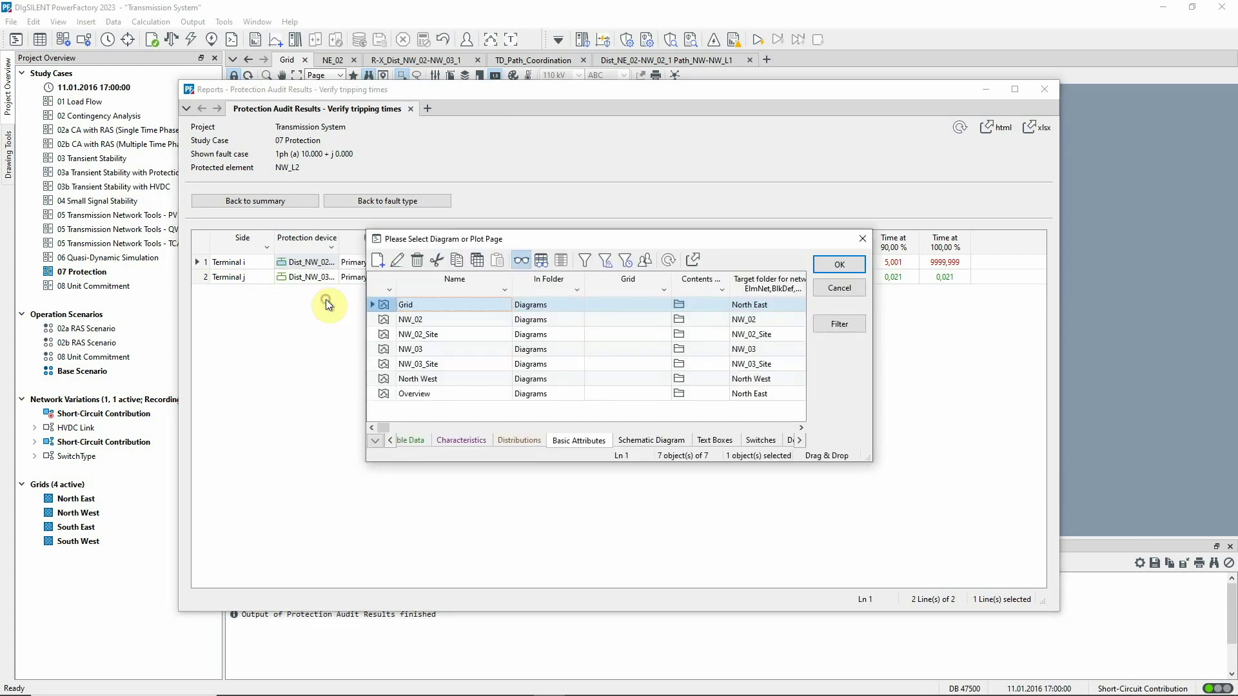
pyautogui.click(822, 264)
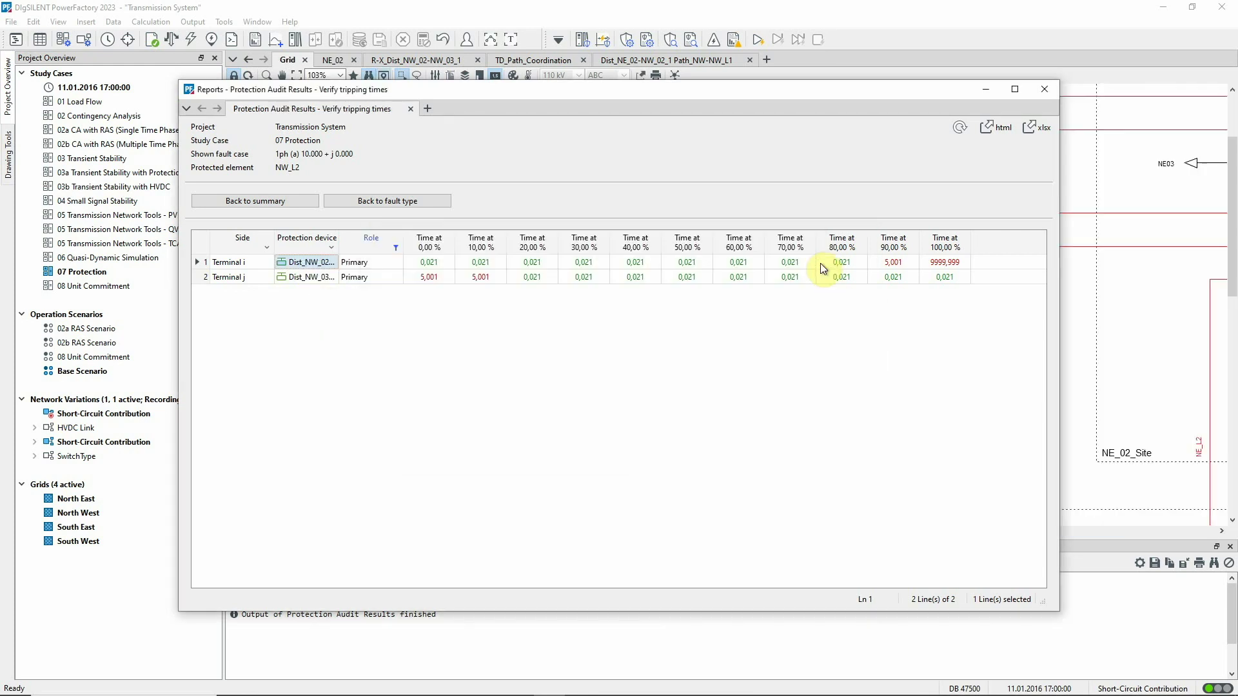
# Step: Close the audit report and show NW_L2's NW_02 relay in its existing R-X plot
pyautogui.click(1049, 88)
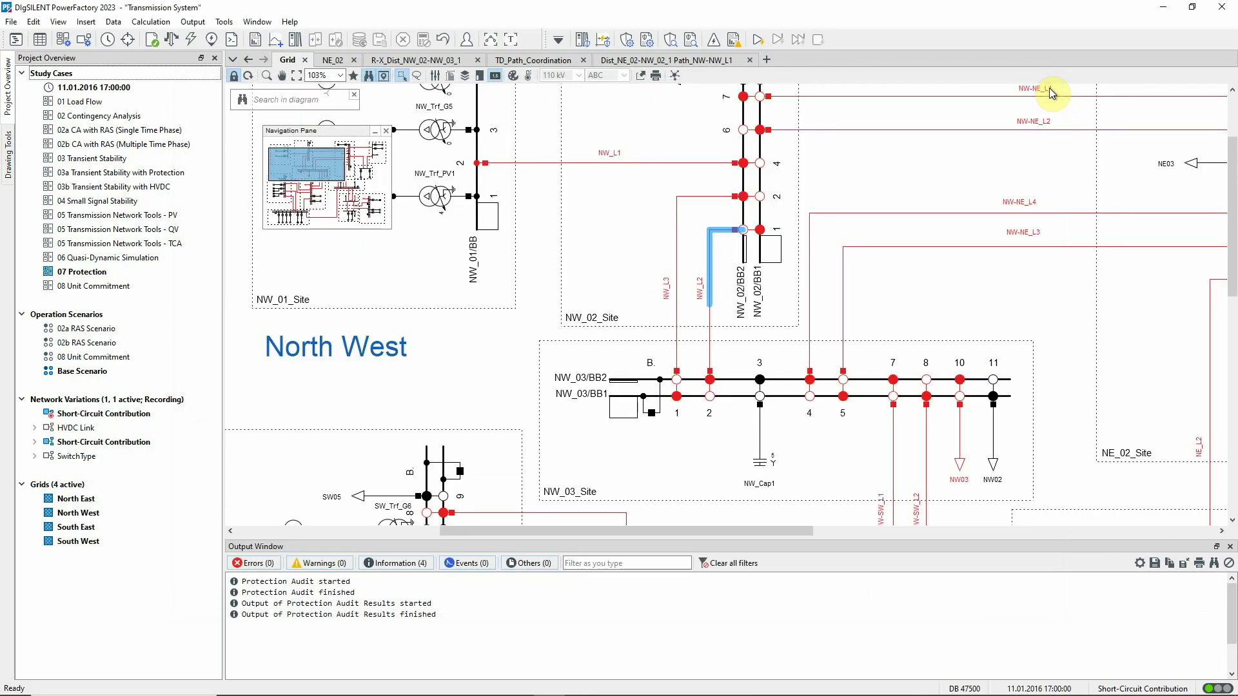
pyautogui.rightClick(723, 229)
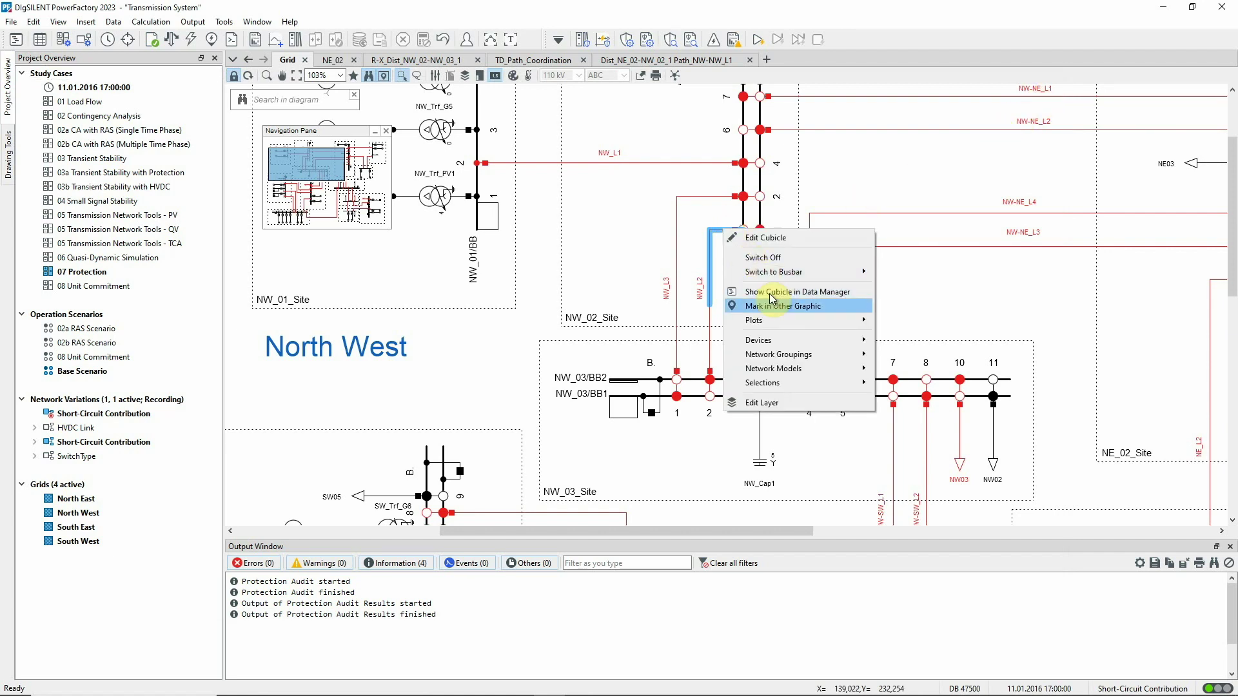
pyautogui.moveTo(780, 319)
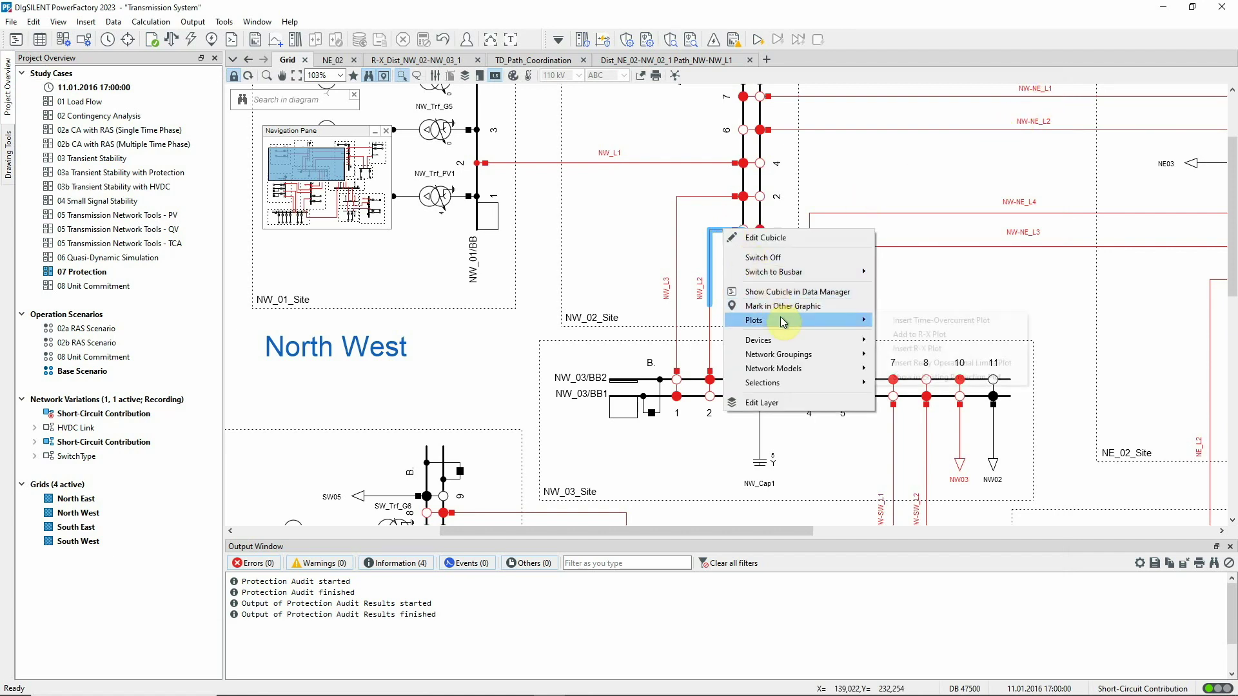
pyautogui.click(897, 378)
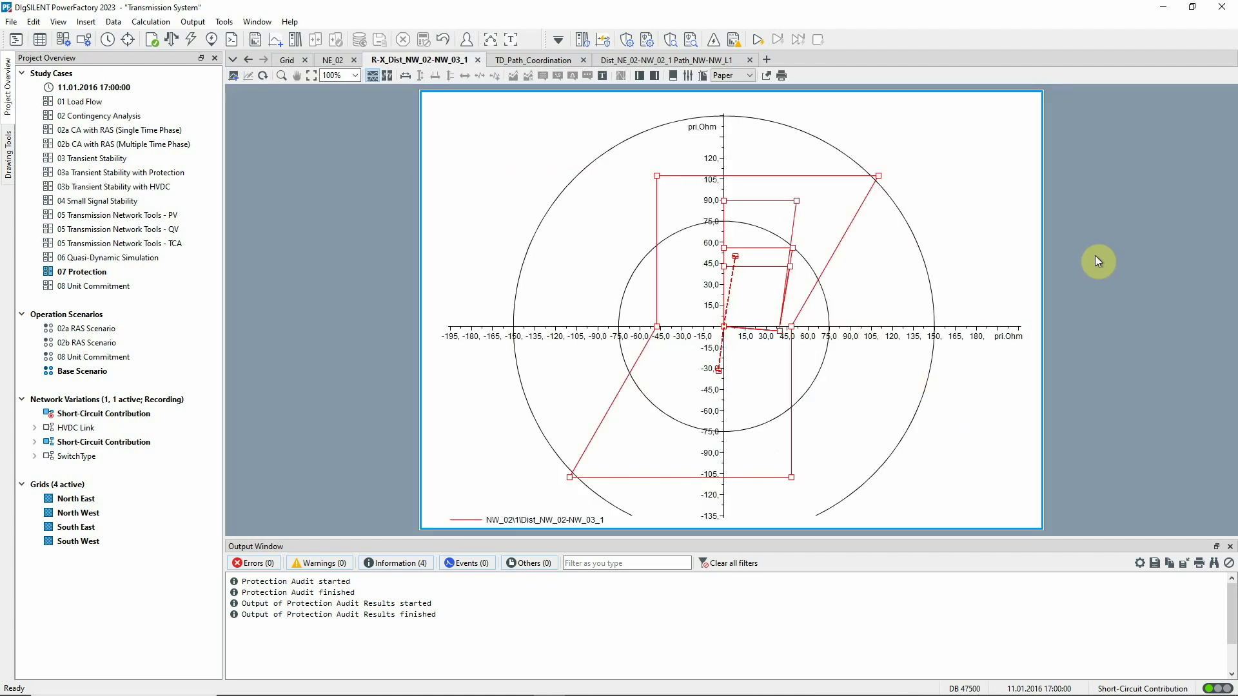
pyautogui.click(1098, 257)
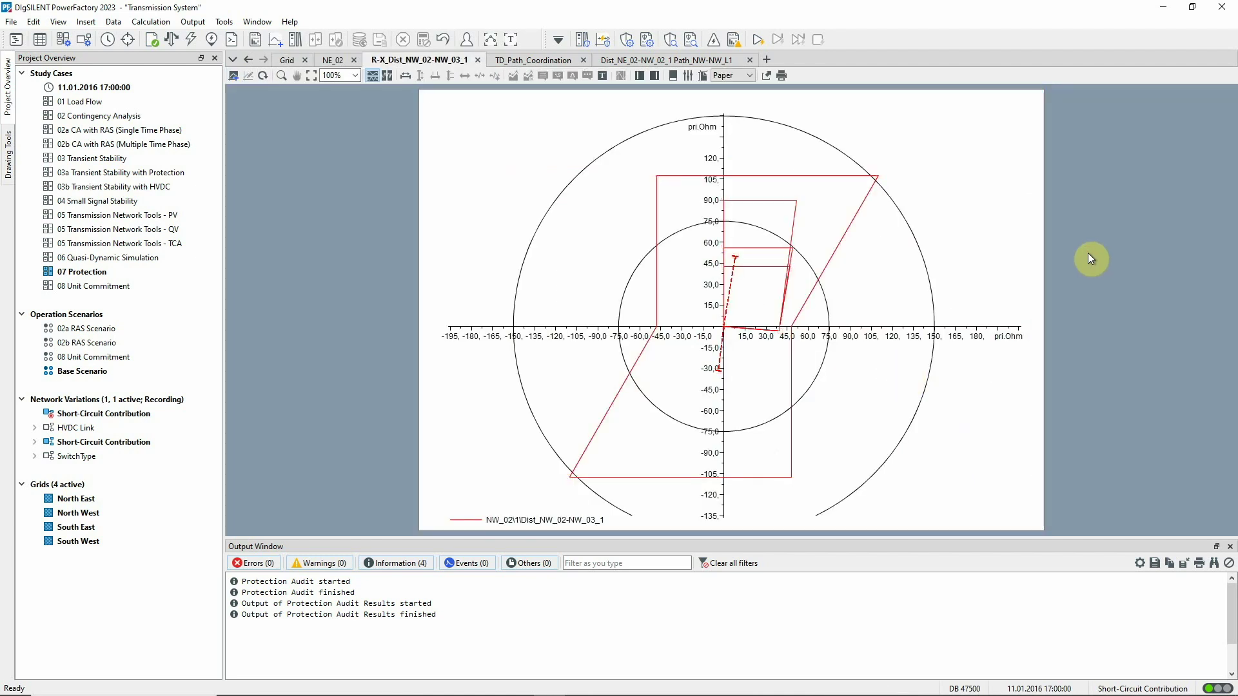
# Step: Run a short-circuit calculation from the R-X plot with the fault at 90% relative distance
pyautogui.rightClick(734, 276)
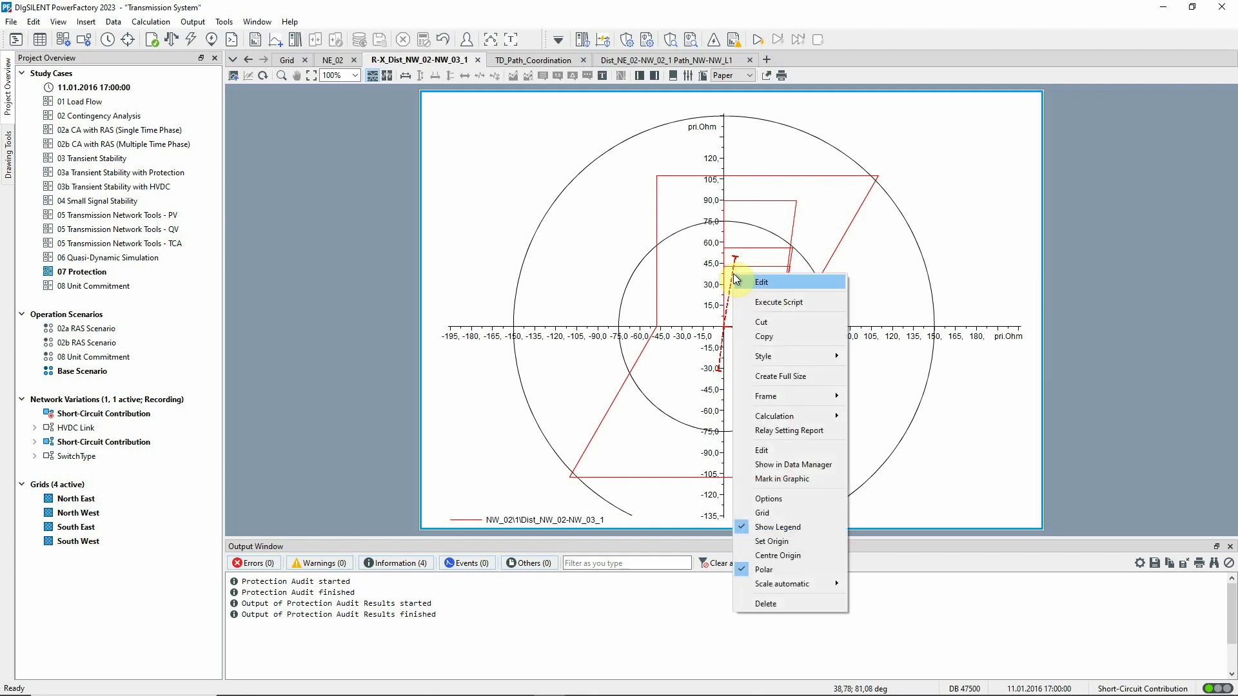
pyautogui.moveTo(815, 416)
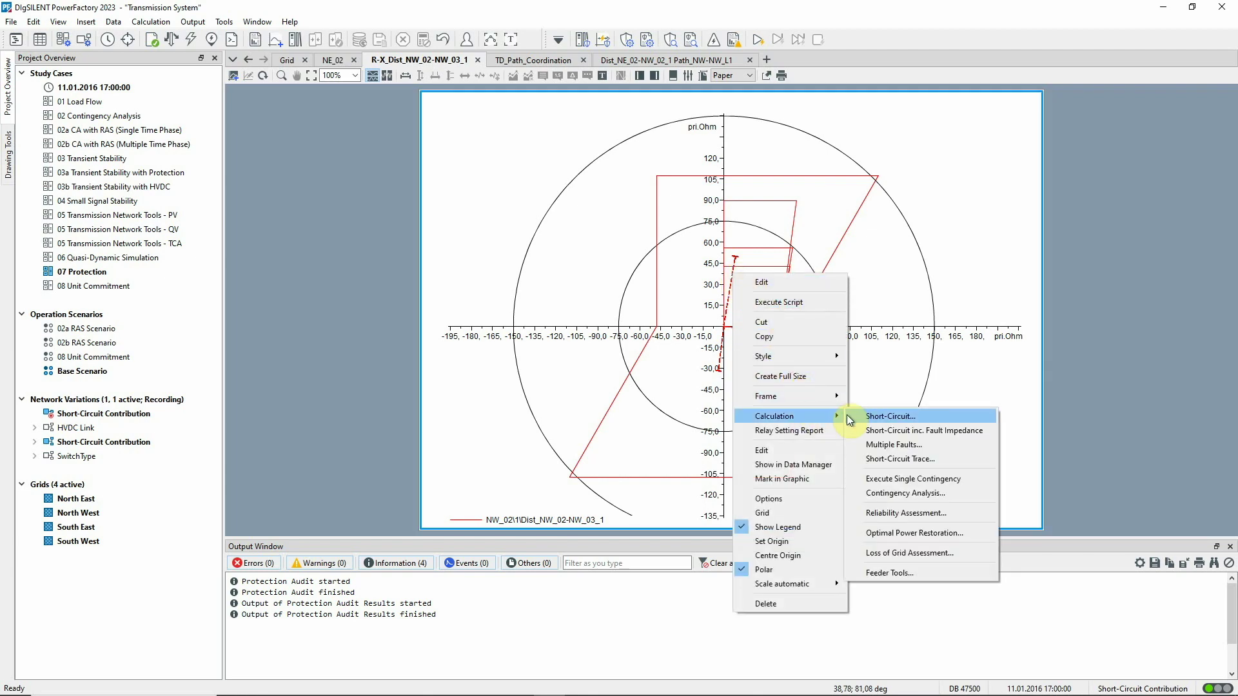
pyautogui.click(868, 416)
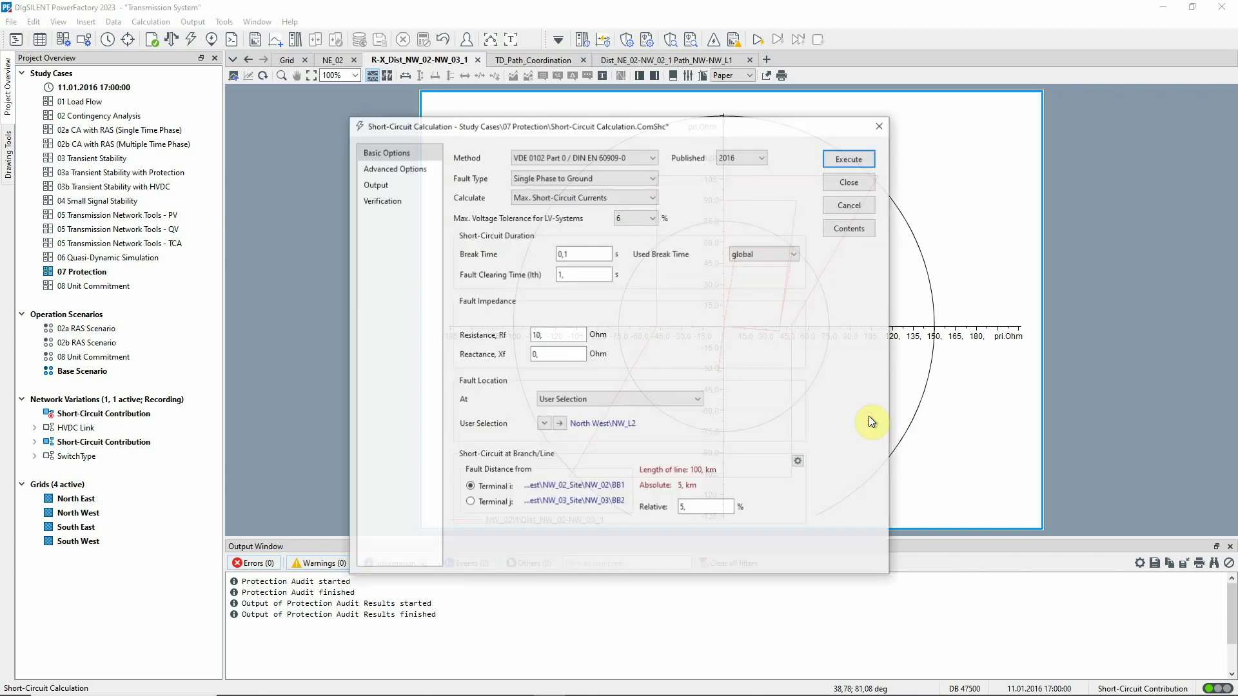
pyautogui.doubleClick(710, 507)
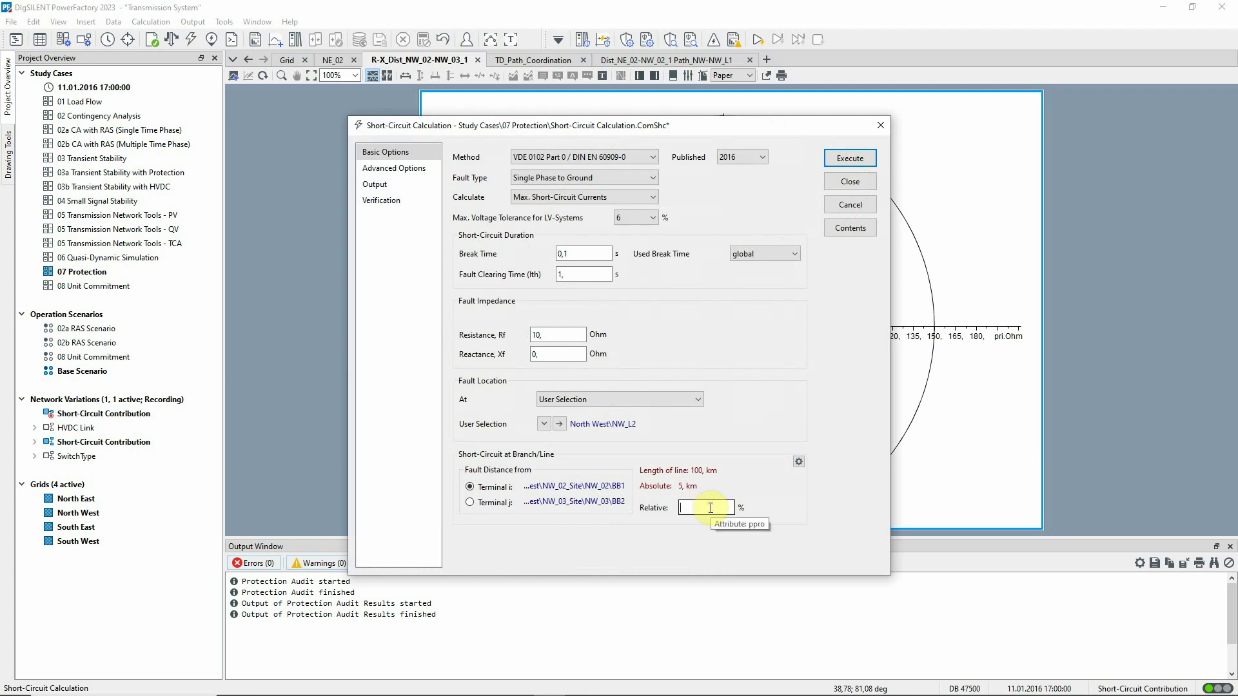
pyautogui.write('90')
pyautogui.click(855, 160)
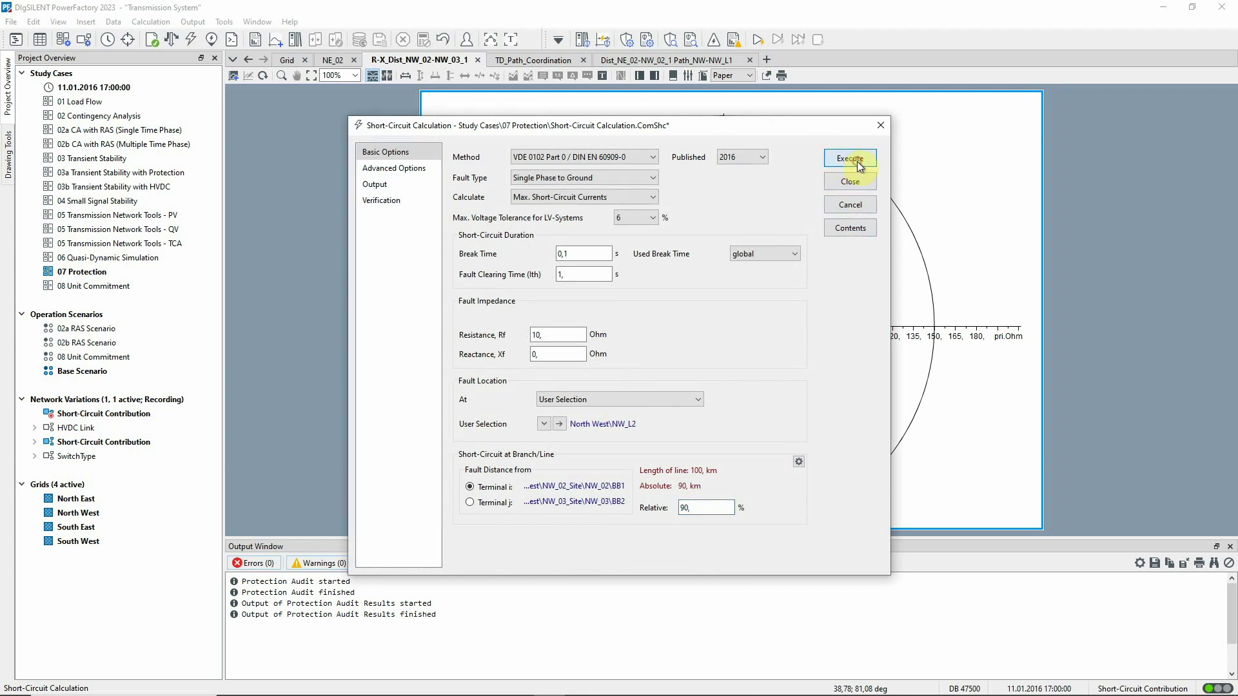